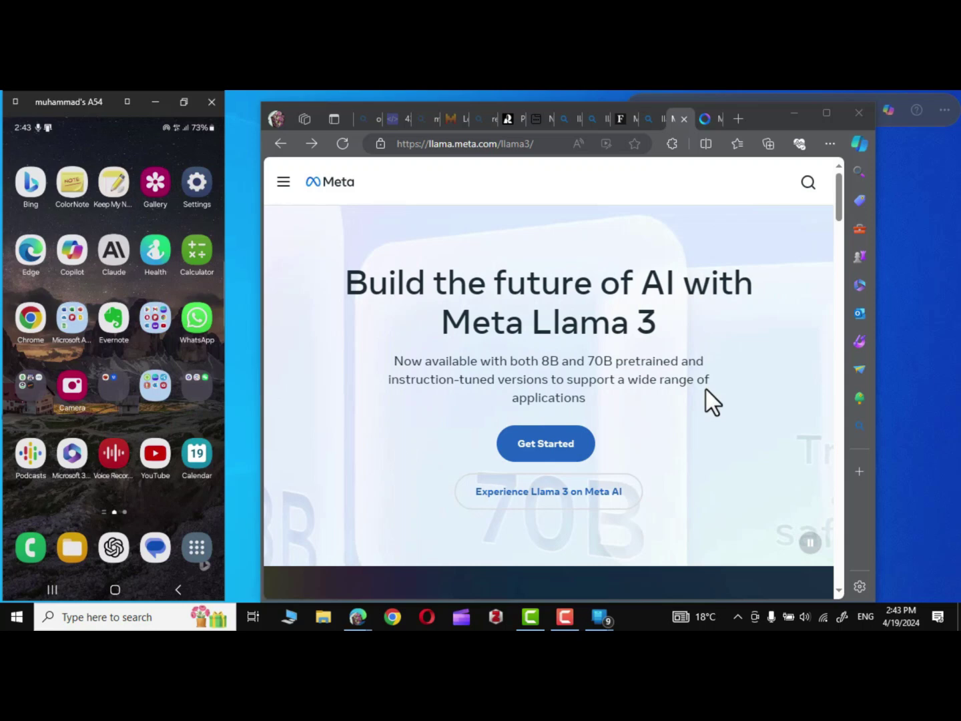
- Scroll the llama.meta.com/llama3 page to the 'Experience Llama 3 with Meta AI' section
scroll(717, 416, "down", 5)
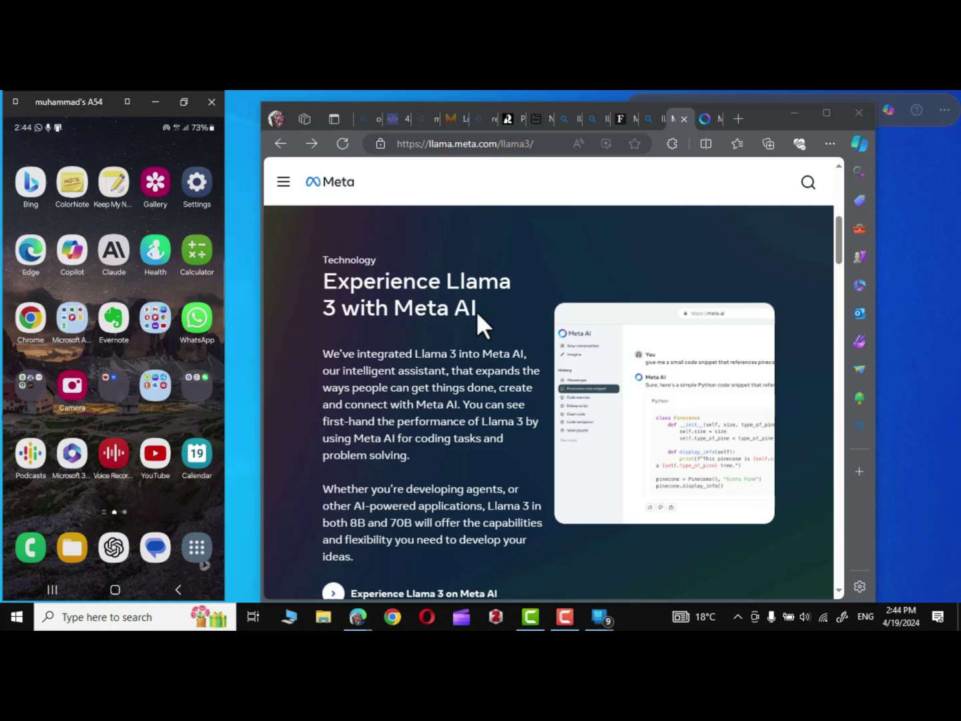
- Open WhatsApp and send 'Chemistry' as a question to Meta AI
left_click(195, 316)
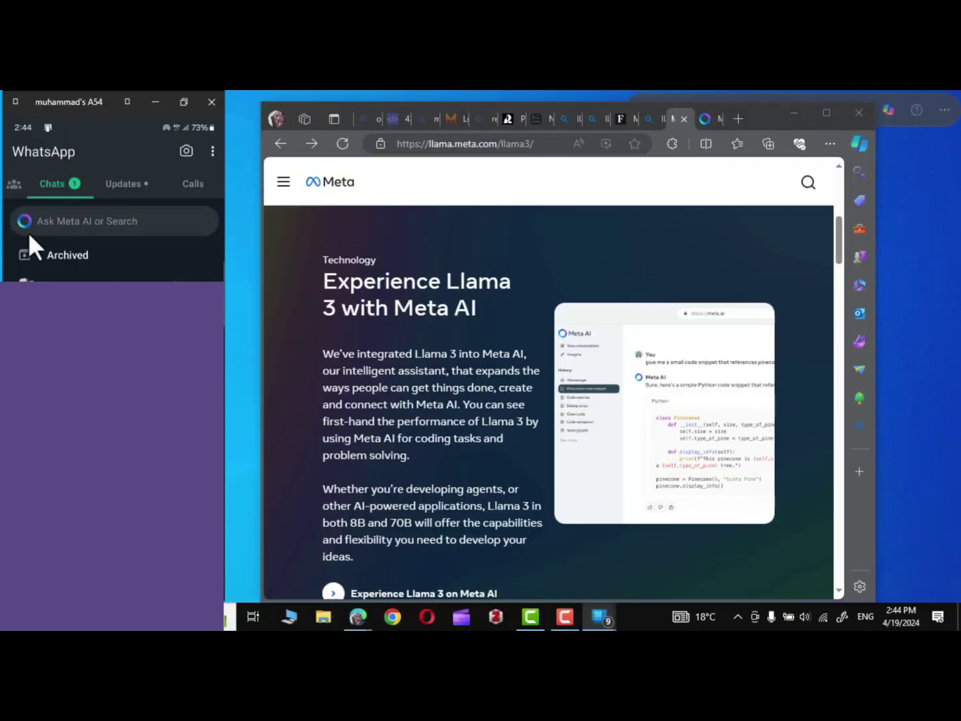
left_click(94, 221)
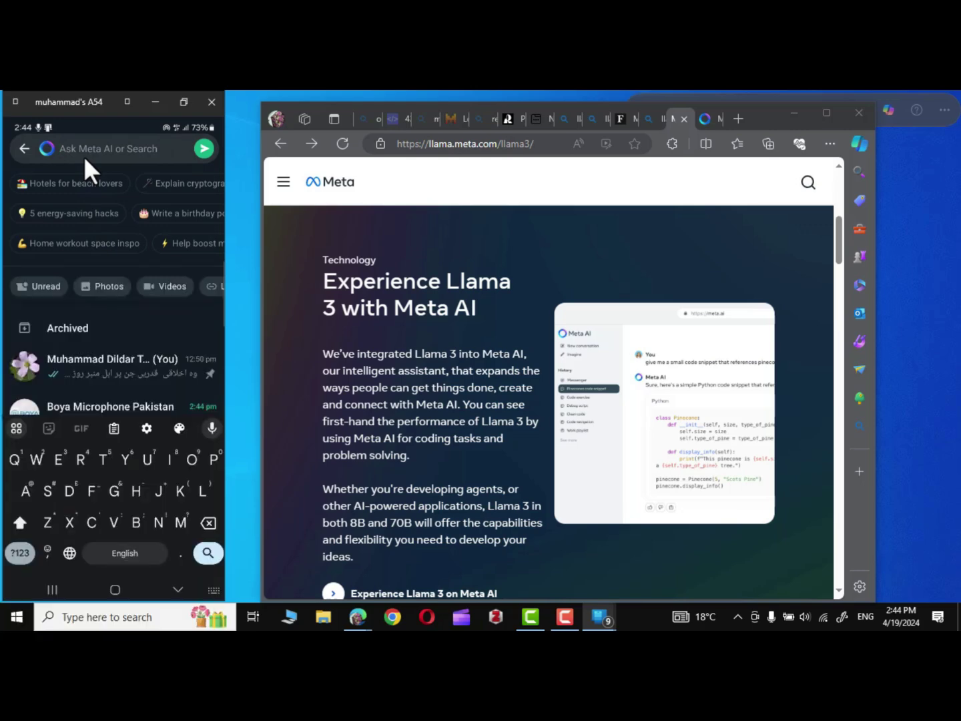
type("Chemistry")
key("Return")
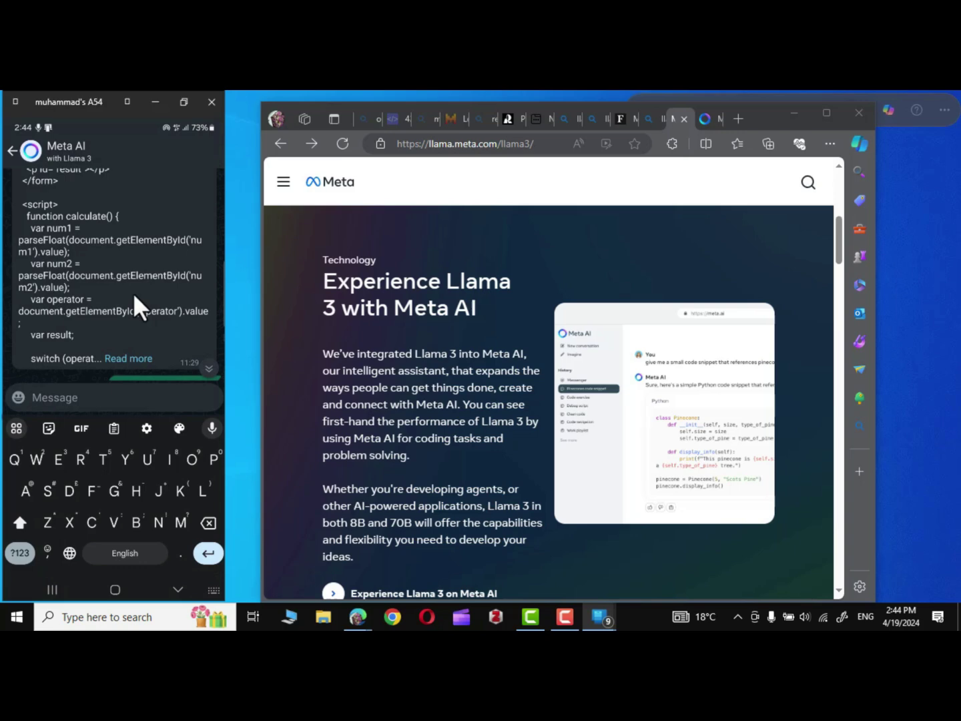
- Ask Meta AI to create an image of a cat playing with dogs in a green field
scroll(132, 293, "down", 10)
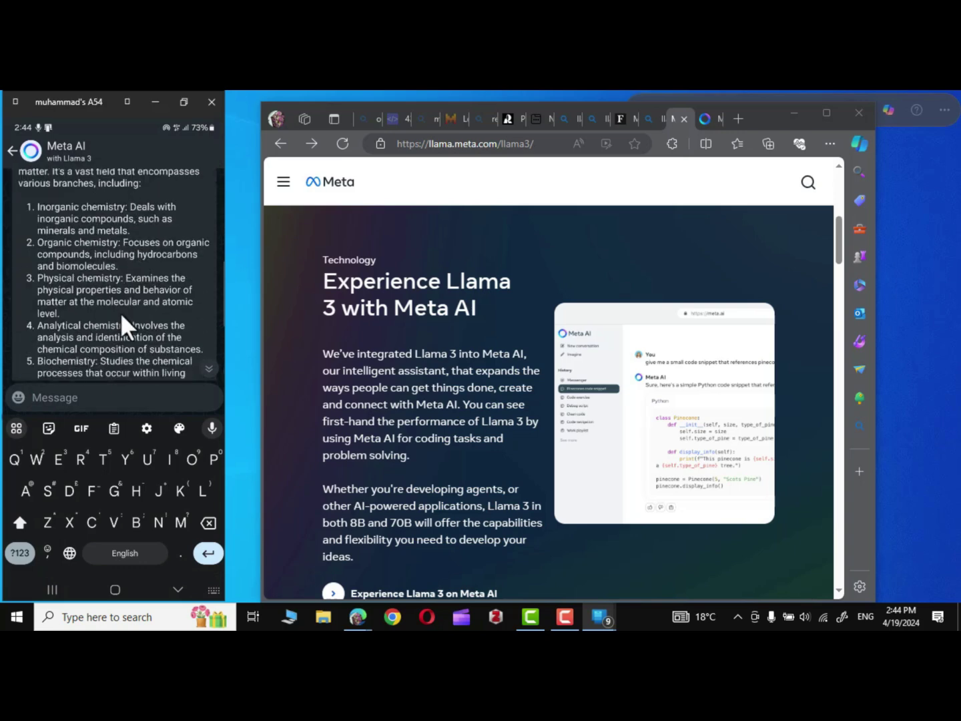
scroll(119, 314, "down", 2)
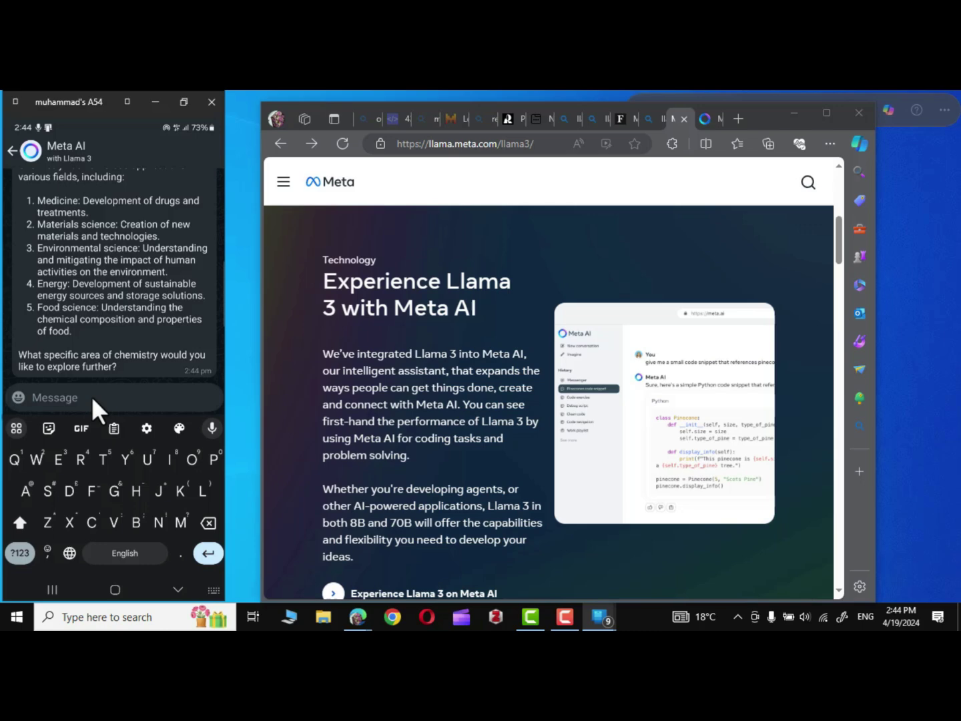
type("Create an image ")
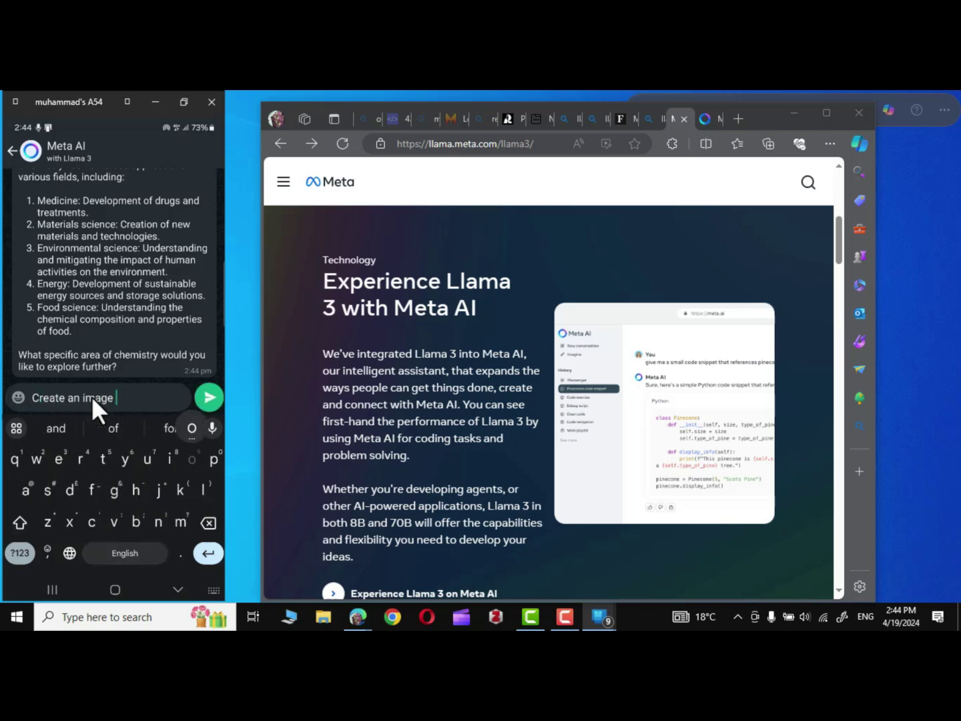
type("of a cat")
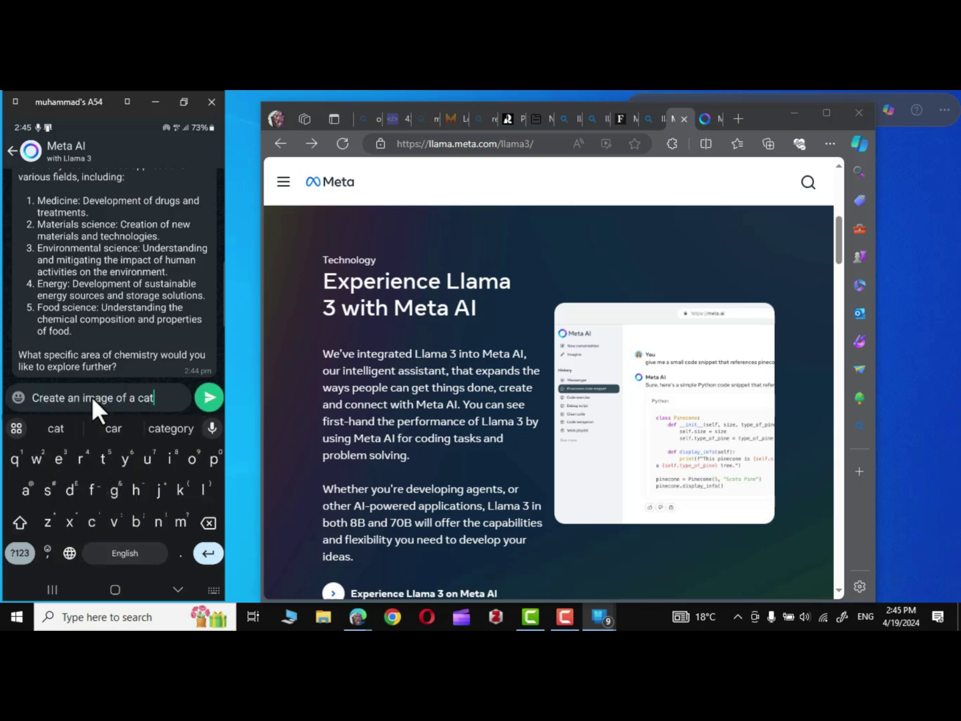
type(" playing with ")
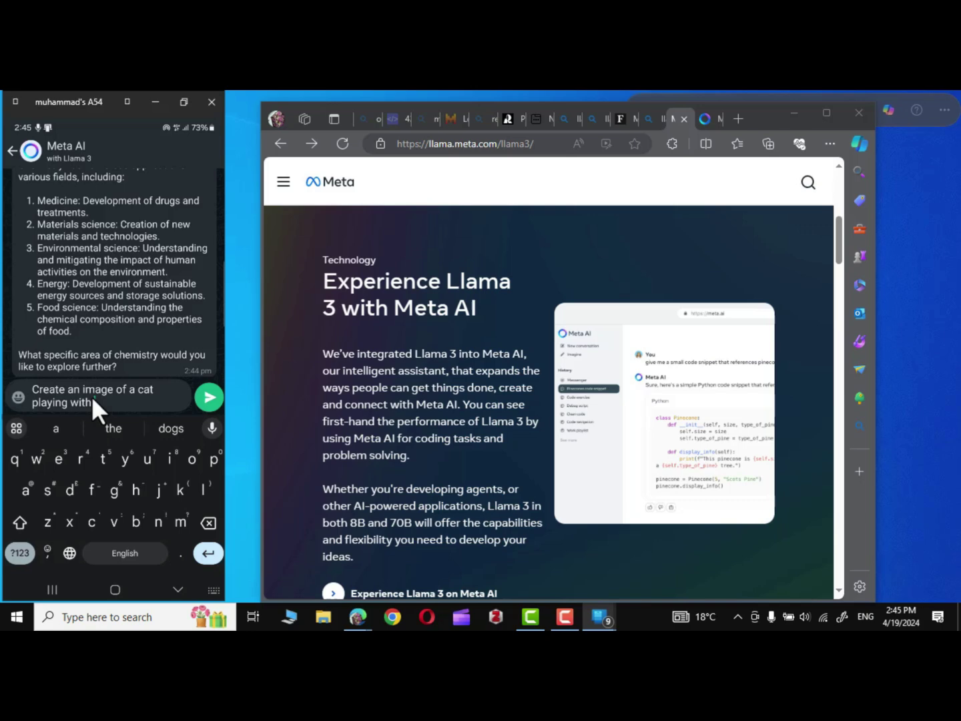
type("dogs in a green field")
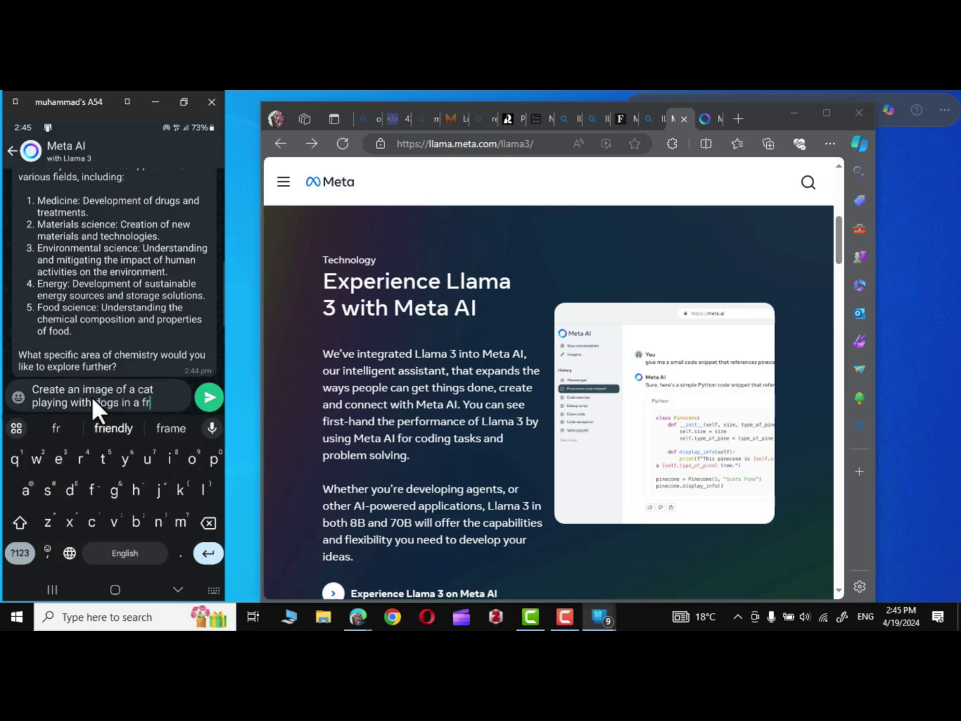
key("Return")
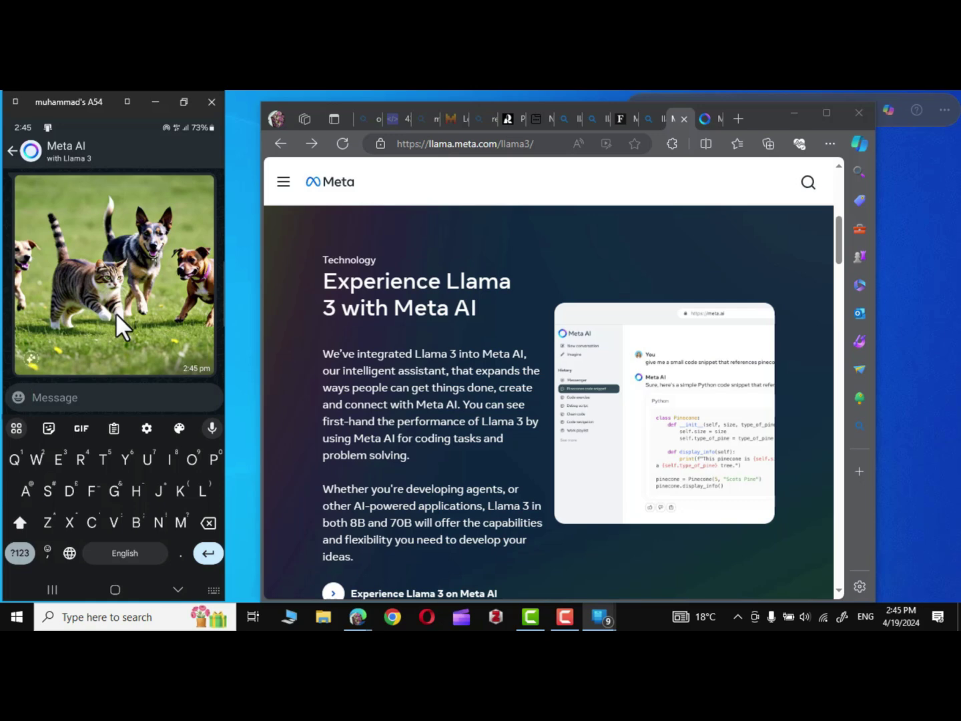
- Send Meta AI the fifth-birthday poem prompt, then 'Create html code for a small calculator'
type("Write a ")
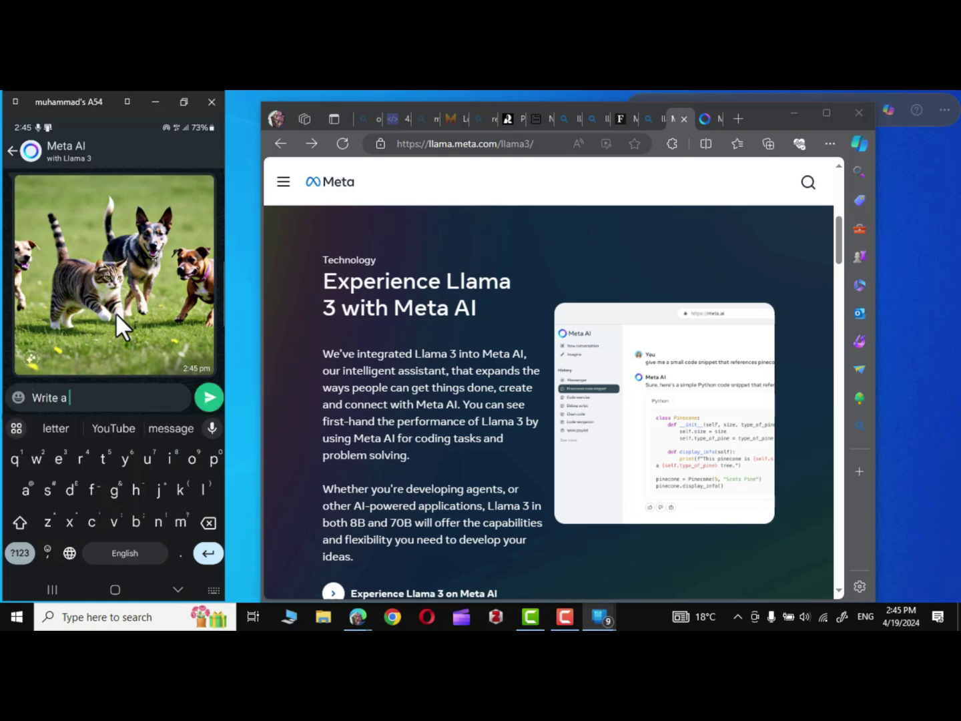
type("brief poem about my")
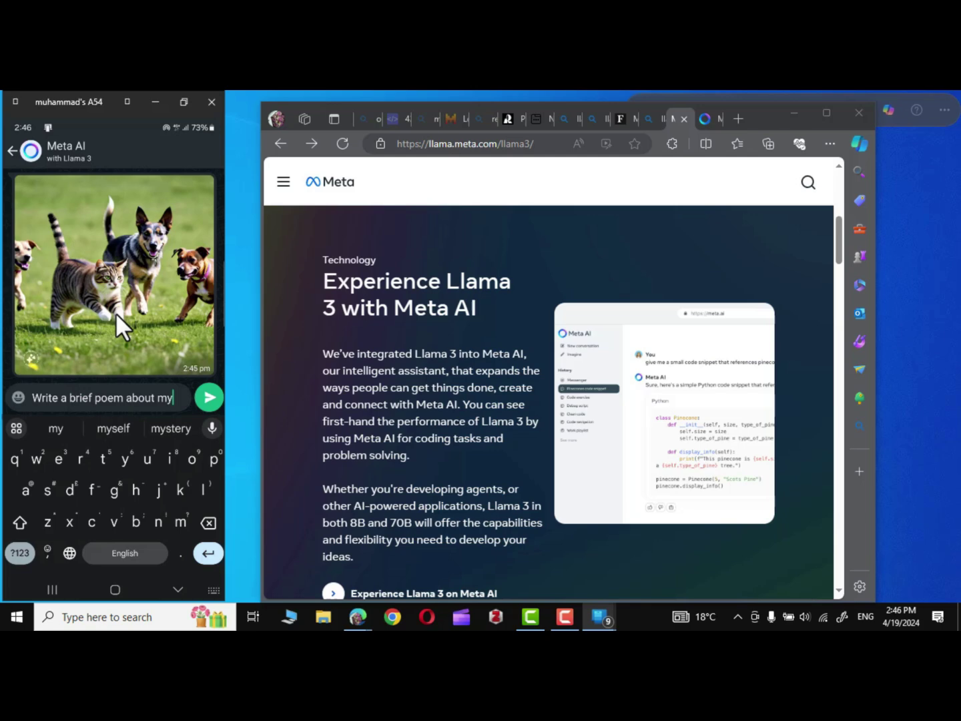
type(" five year old daughter on his fut")
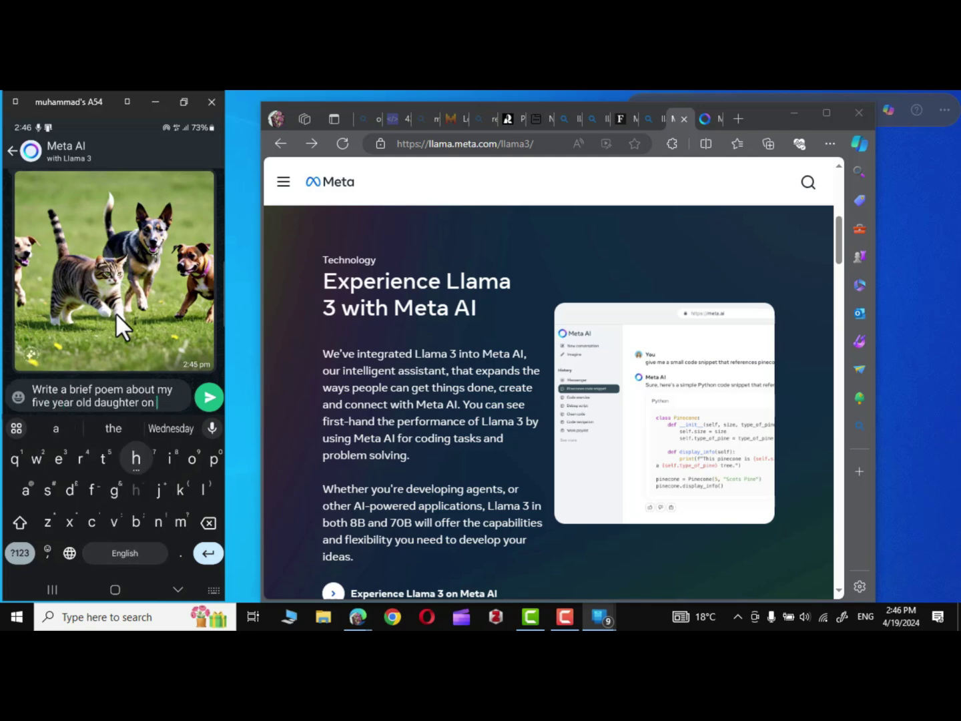
key("BackSpace")
key("BackSpace")
type("ifth birthday")
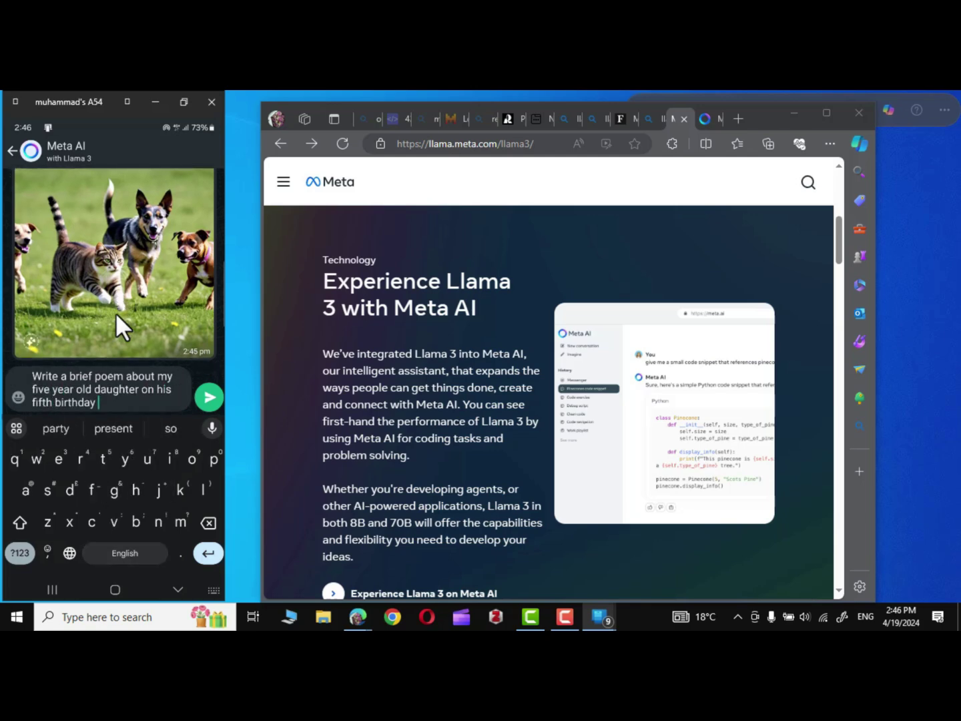
key("Return")
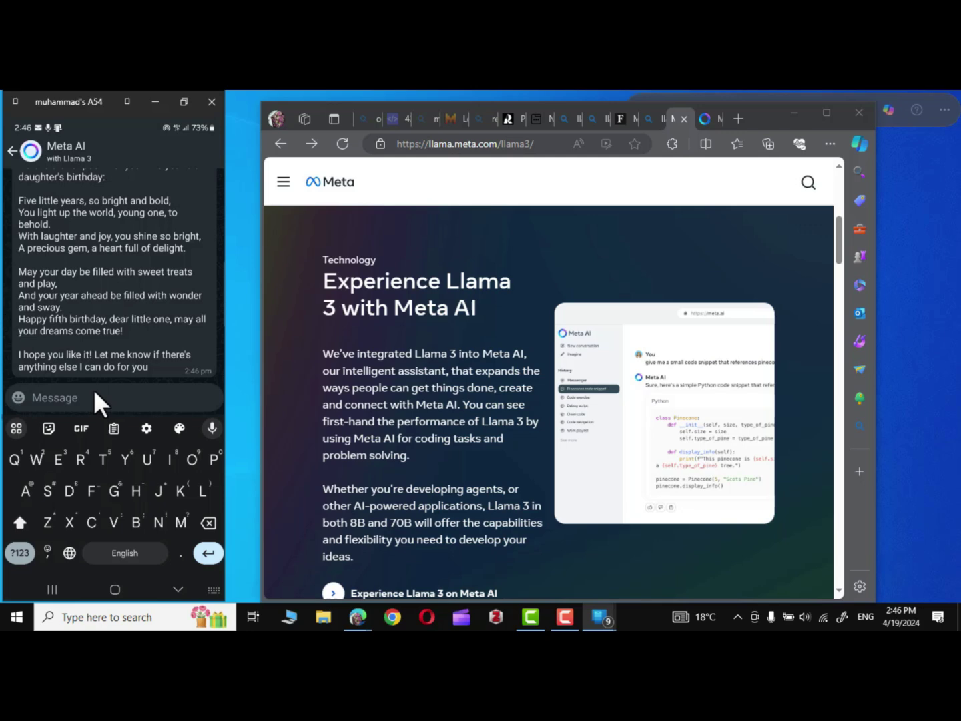
type("Create html")
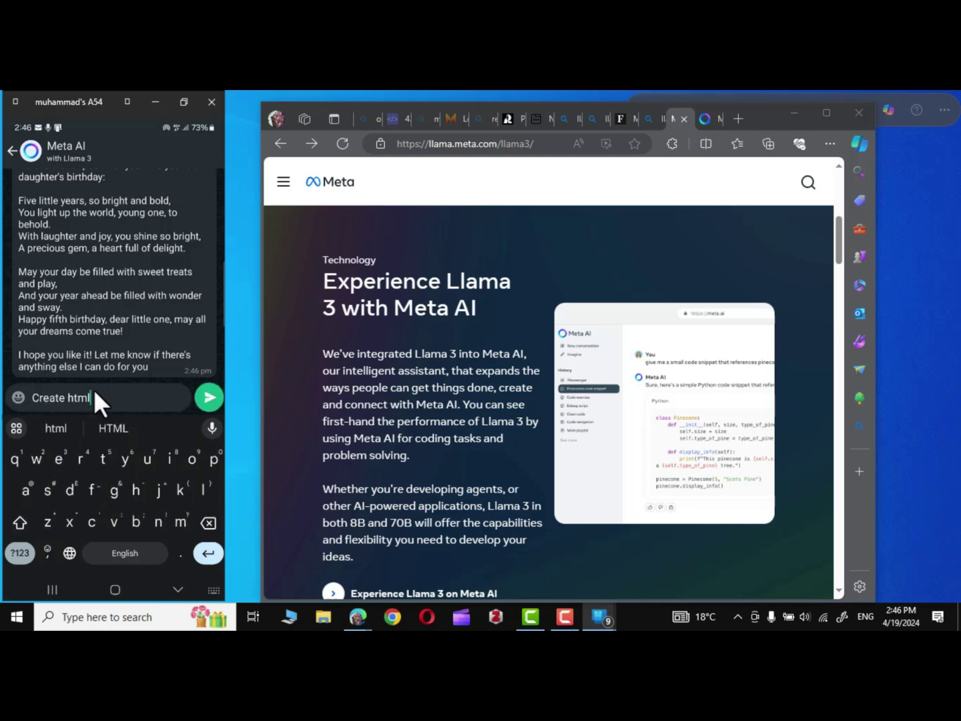
type(" code for a ")
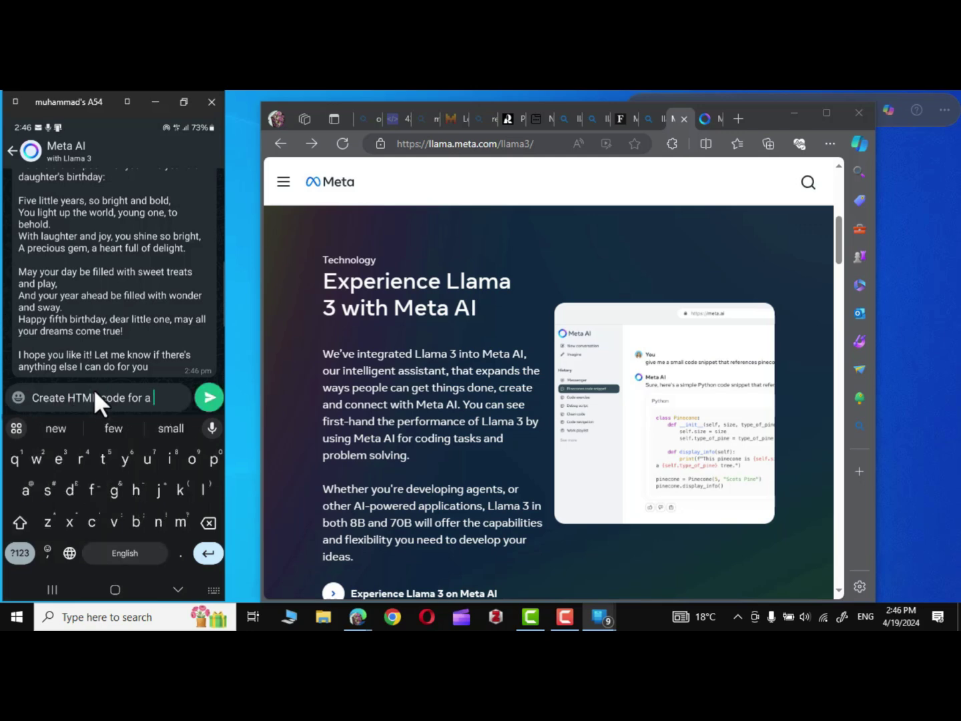
type("small calculator")
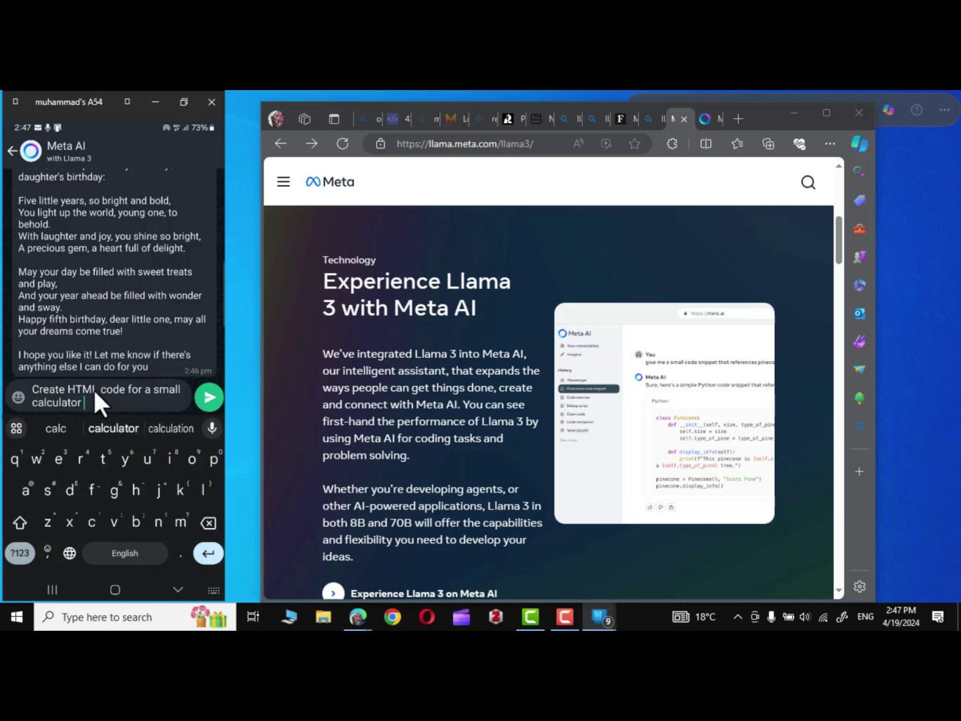
key("Return")
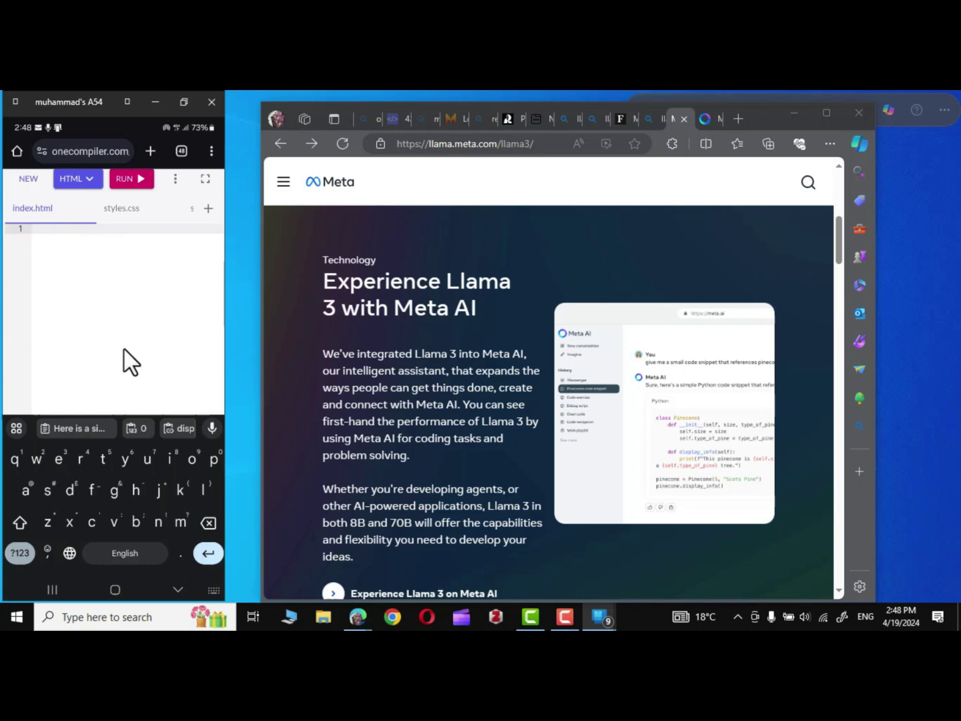
- Paste Meta AI's calculator code into the OneCompiler HTML editor and review it
key("ctrl+v")
scroll(122, 348, "up", 10)
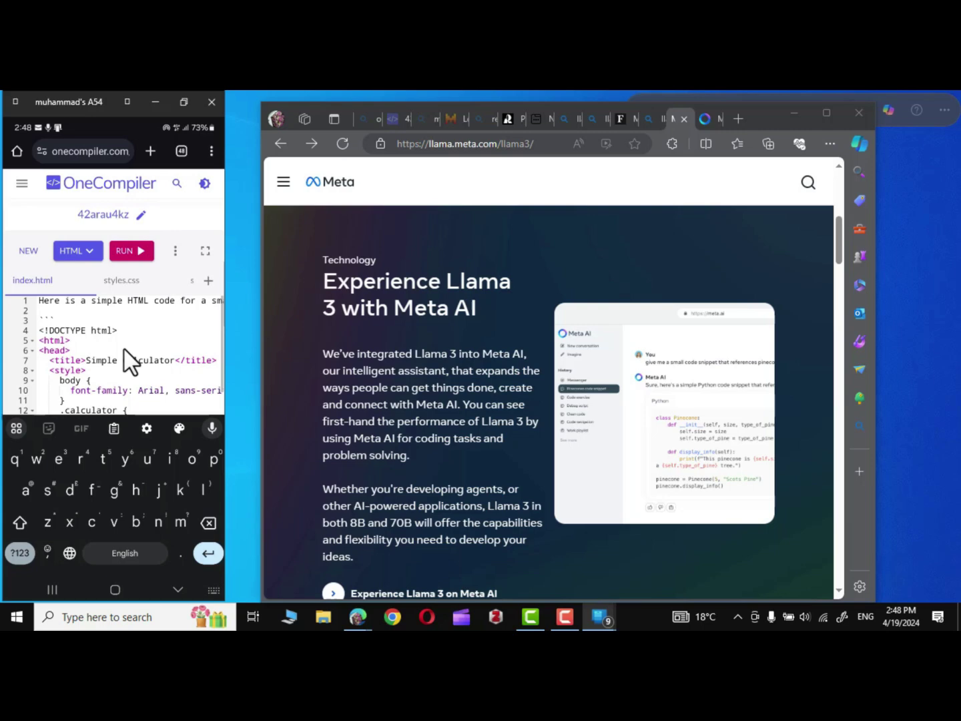
scroll(123, 348, "down", 10)
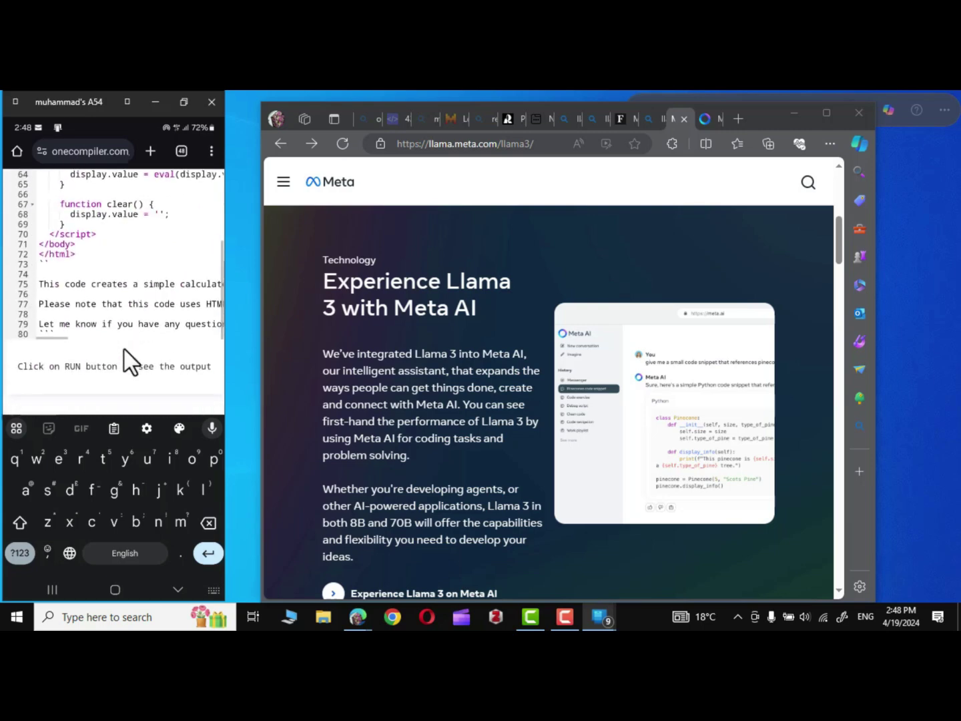
scroll(129, 360, "up", 10)
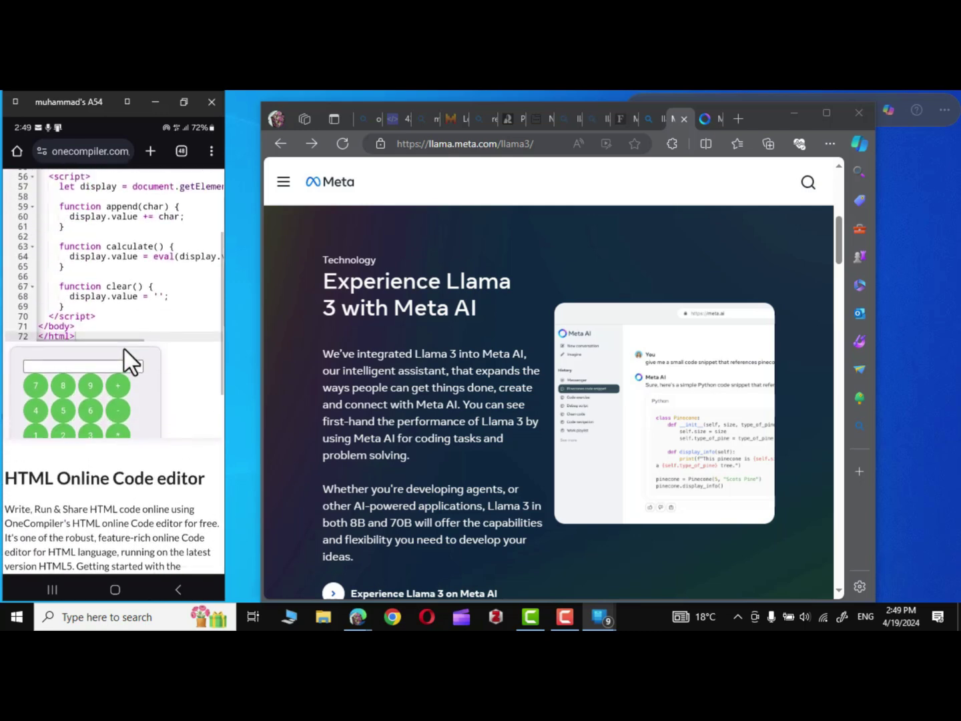
scroll(127, 354, "down", 2)
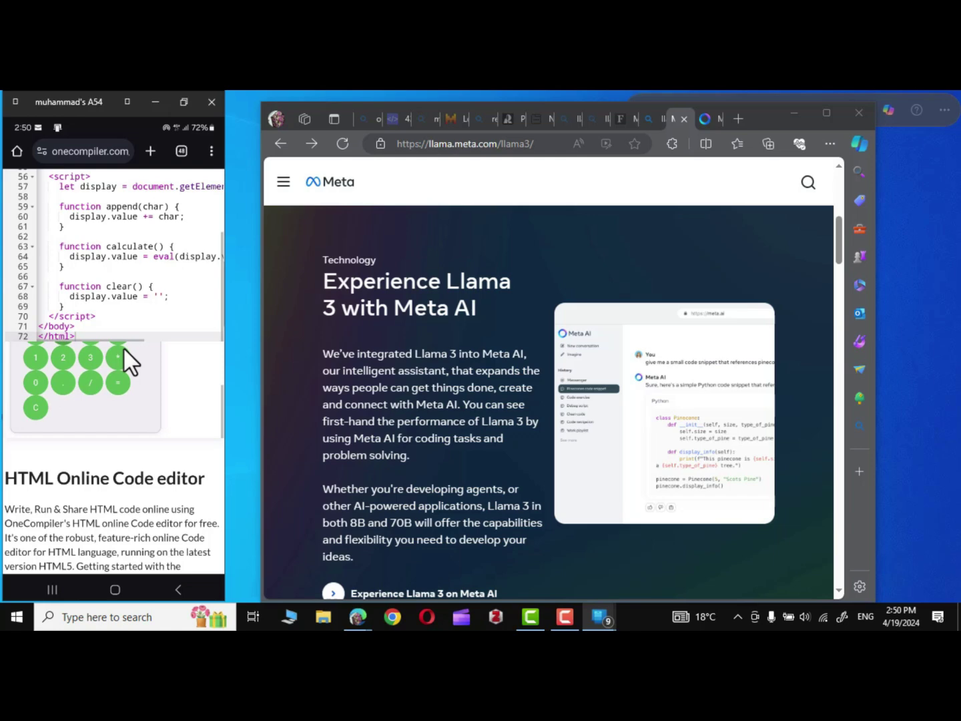
scroll(123, 347, "up", 2)
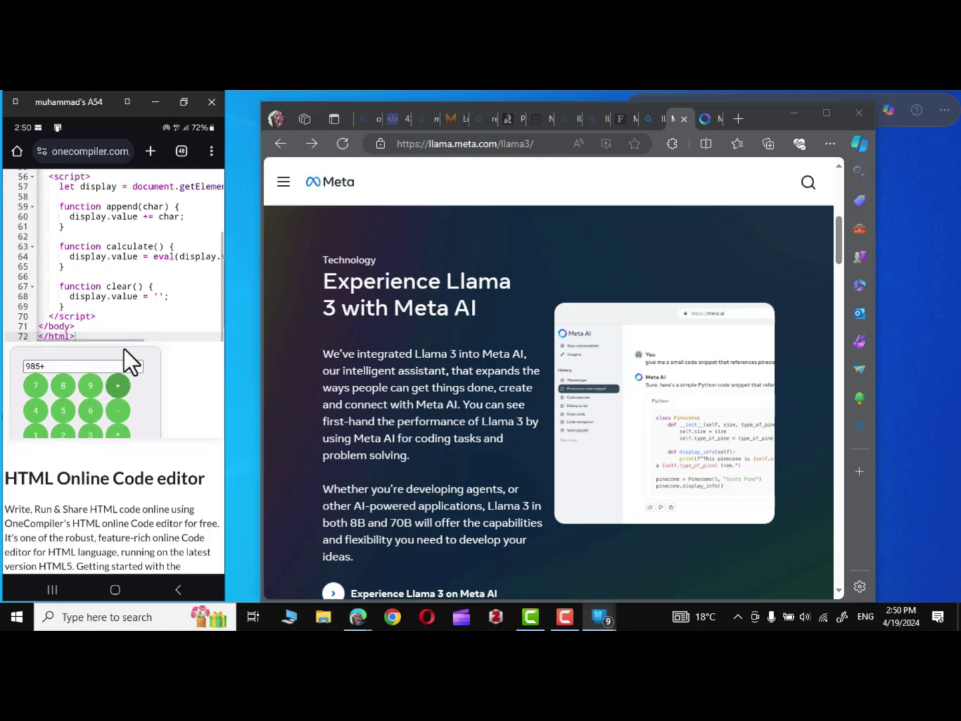
- Enter a number to add to 985 on the rendered calculator, getting 1884
left_click(63, 385)
left_click(91, 385)
left_click(90, 386)
scroll(123, 348, "down", 2)
left_click(90, 410)
scroll(124, 347, "up", 2)
scroll(123, 348, "down", 2)
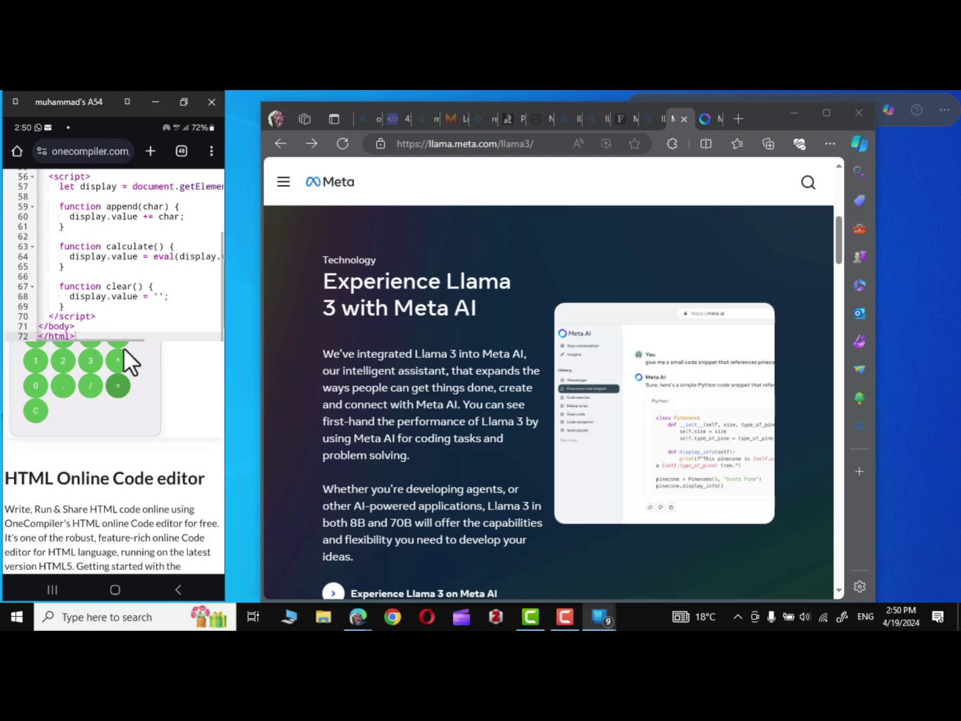
scroll(124, 346, "up", 1)
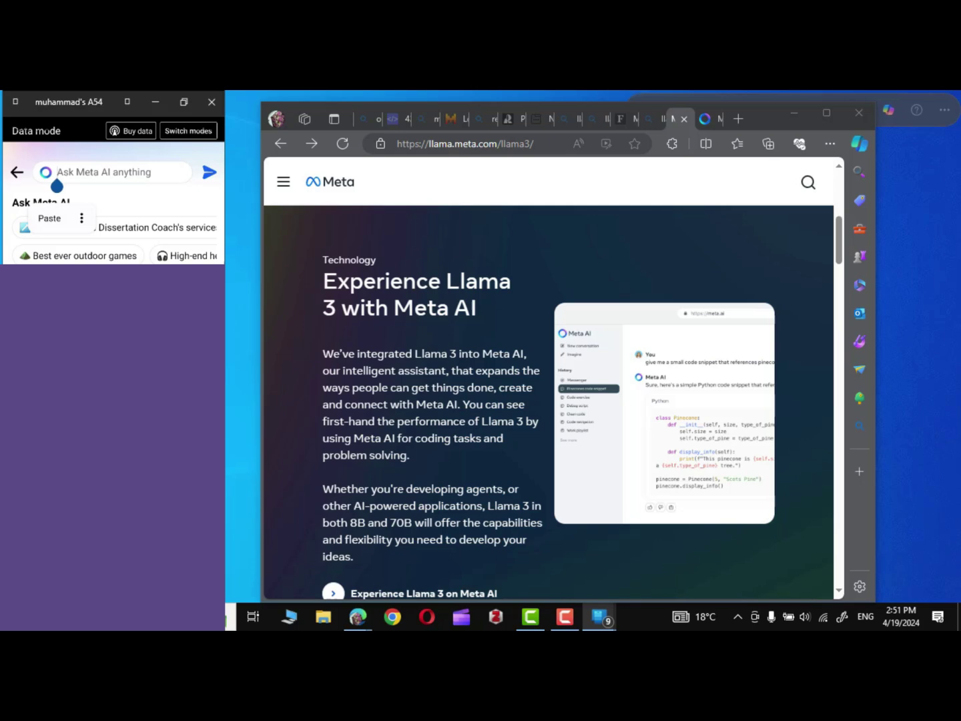
- Ask Meta AI in Facebook to 'write an application for one day leave'
type("write an")
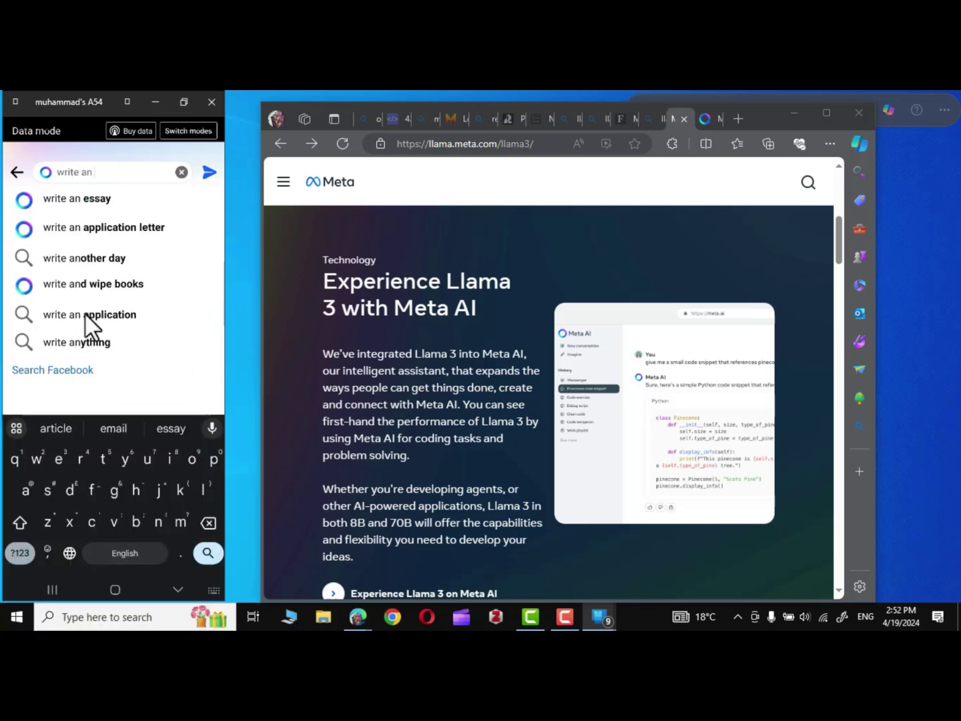
left_click(93, 327)
type("for one")
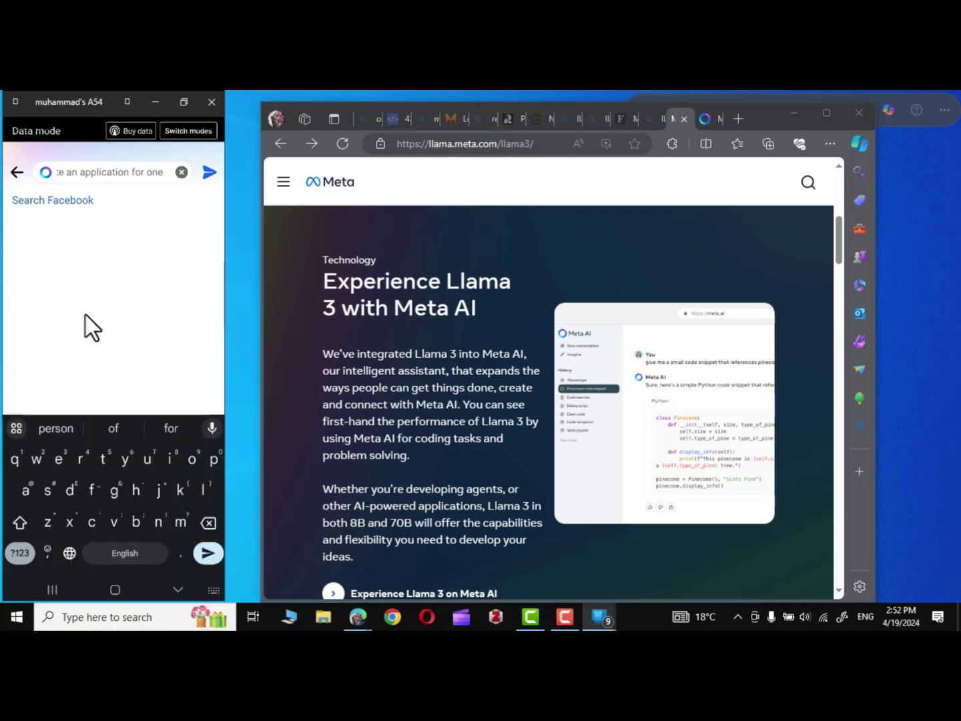
type(" day leave")
key("Return")
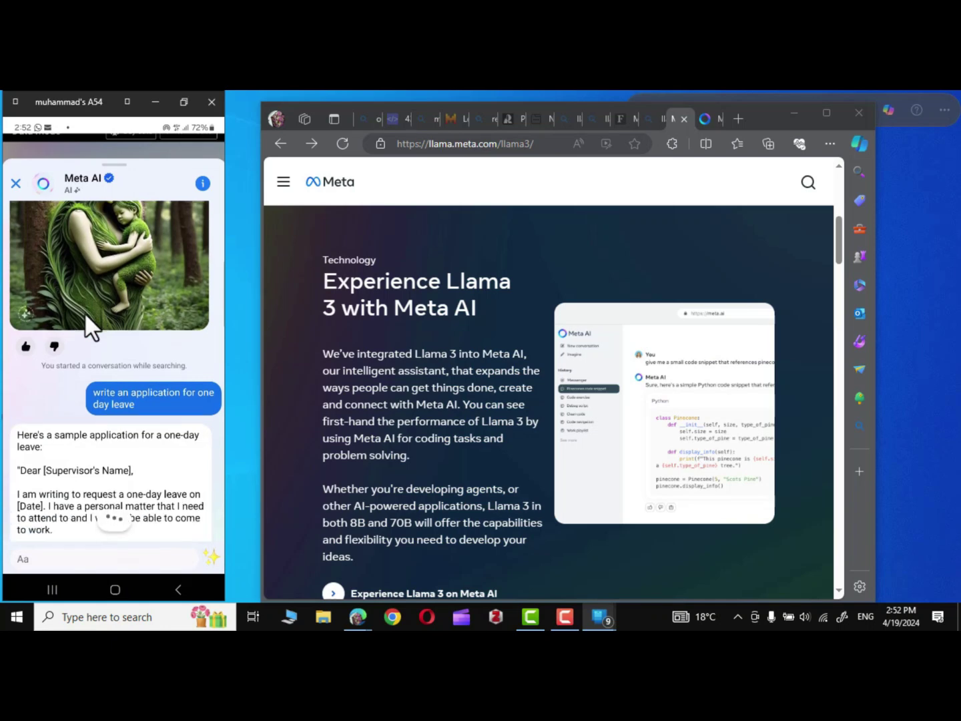
- Send Meta AI the prompt 'Create an image of hawk flying in jungle'
scroll(85, 311, "down", 4)
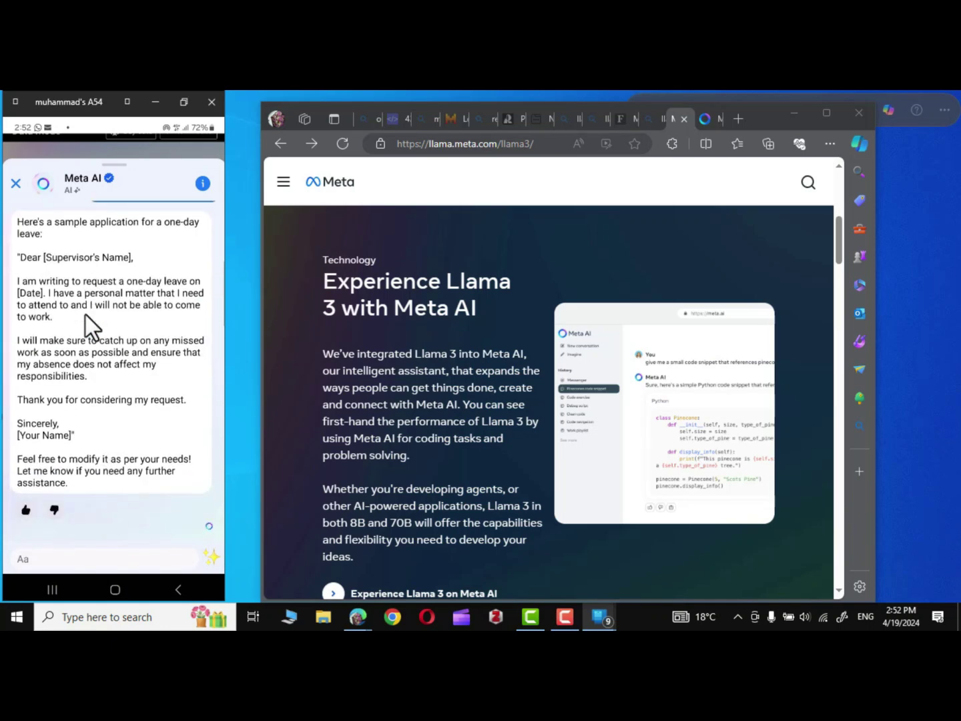
scroll(92, 327, "up", 2)
scroll(92, 327, "down", 2)
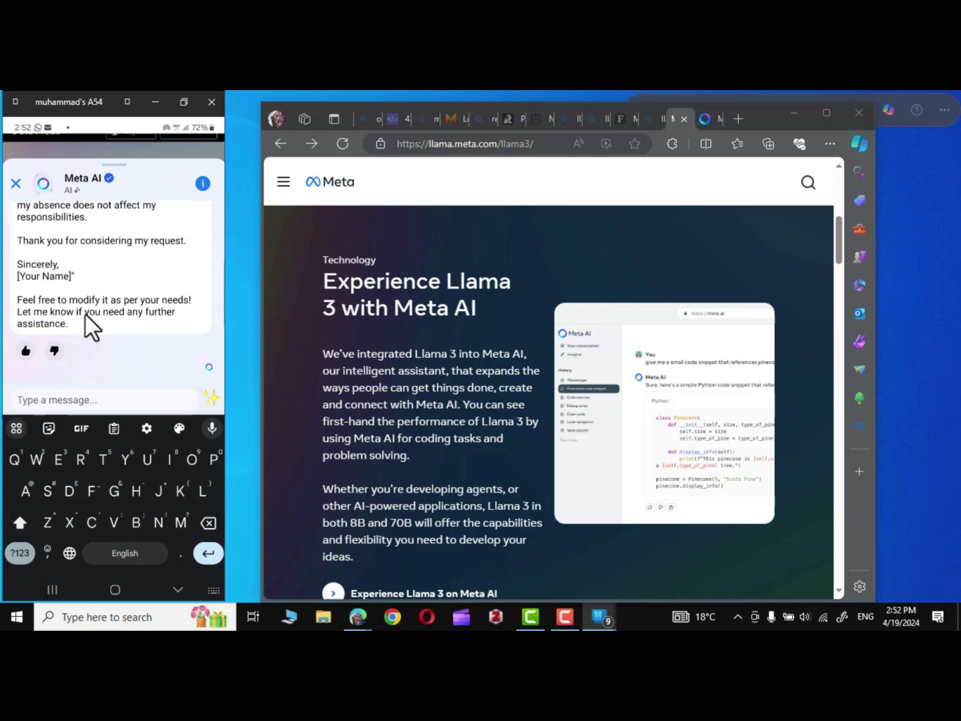
type("Create an i")
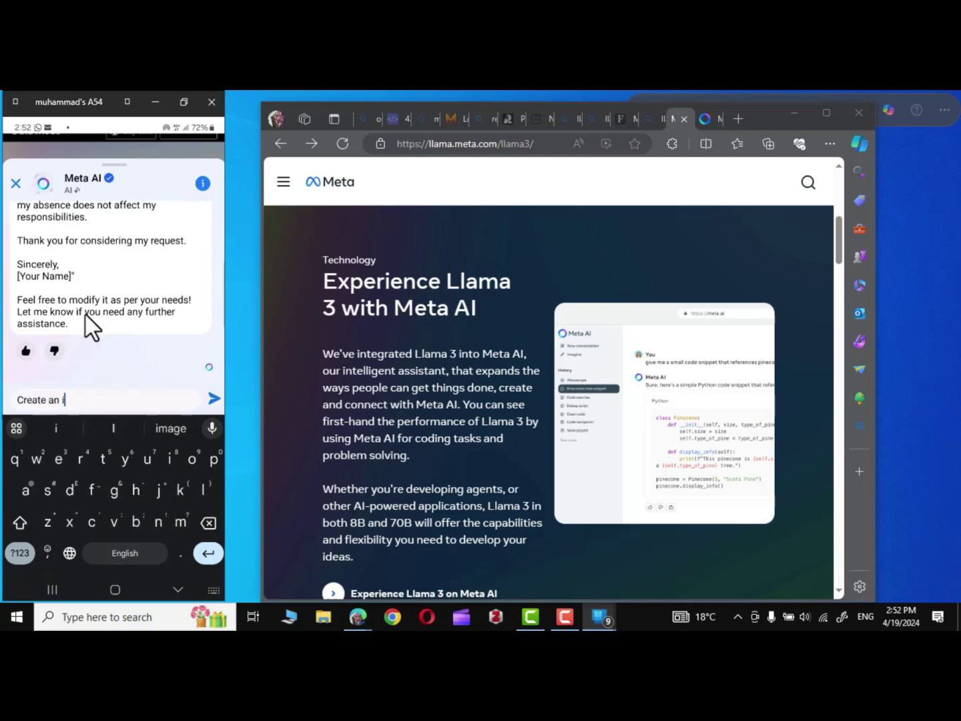
type("mage of hawk flying ")
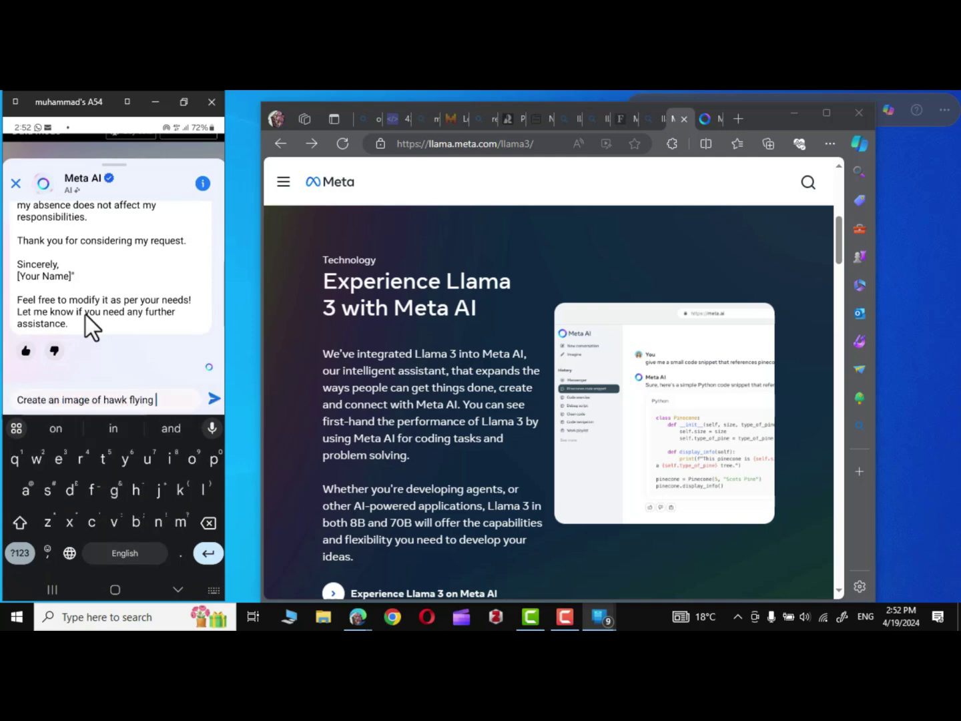
type("in jungle")
key("Return")
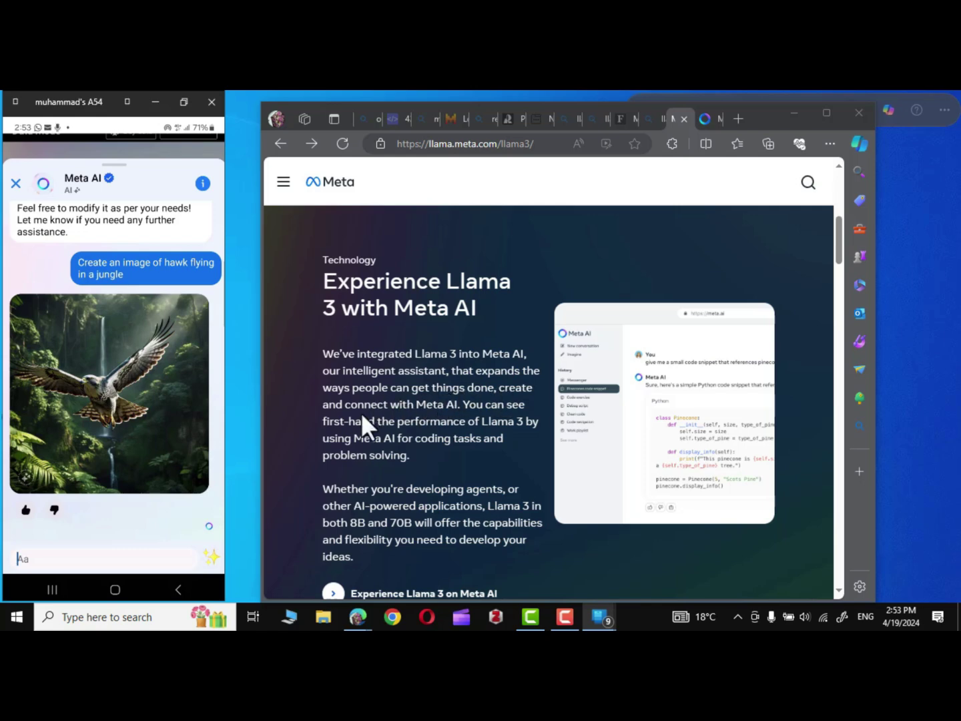
- Scroll the Llama 3 page to the Benchmarks section's 8B and 70B Instruct performance tables
scroll(425, 456, "down", 1)
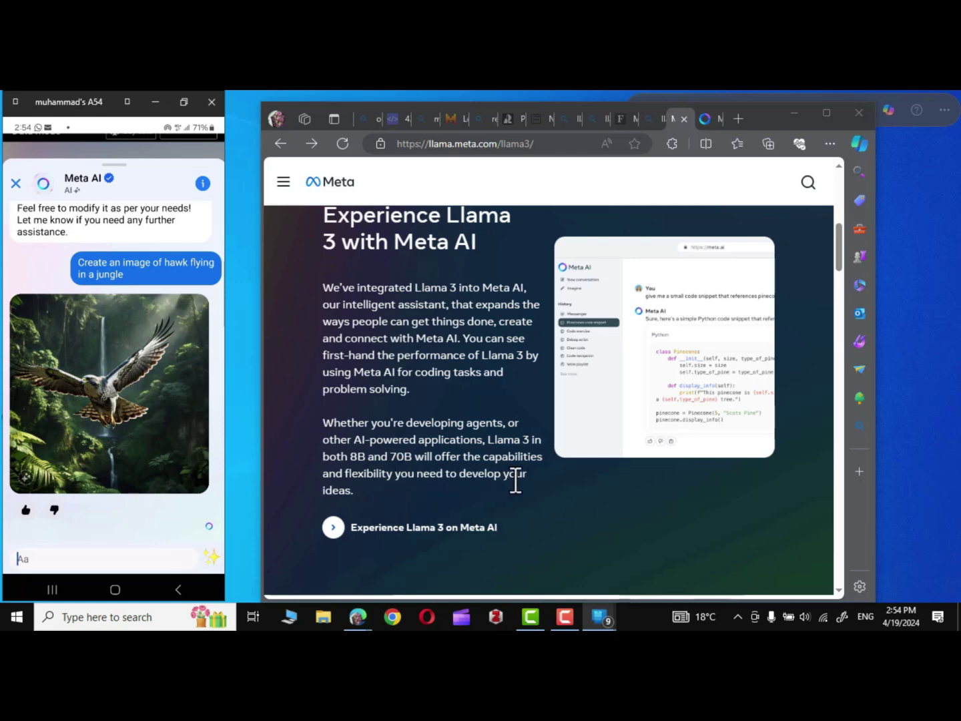
scroll(515, 491, "down", 10)
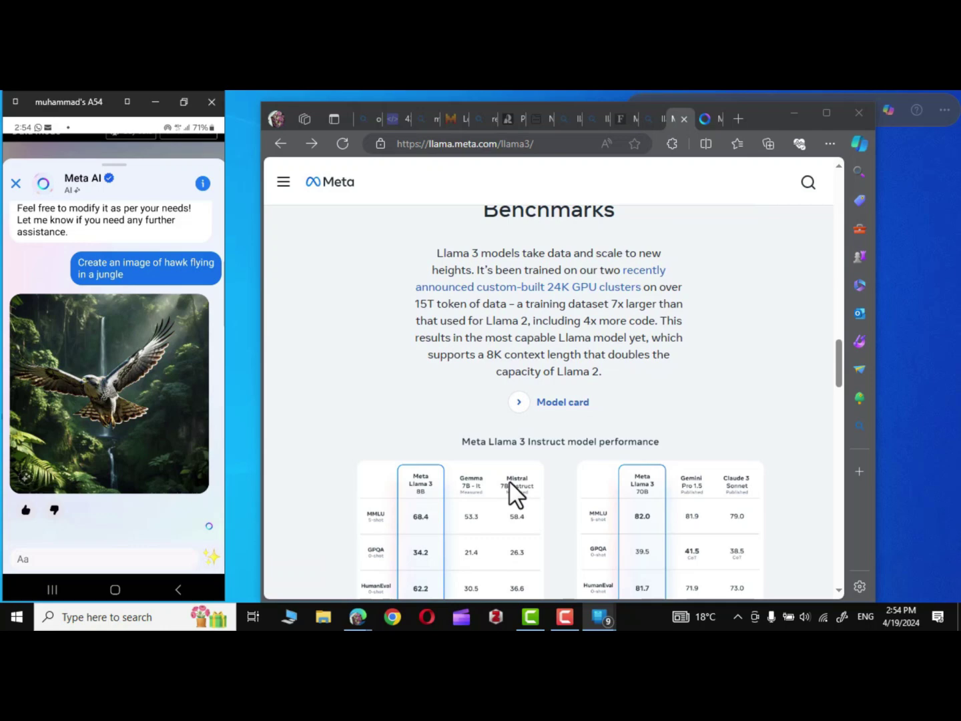
scroll(514, 493, "up", 2)
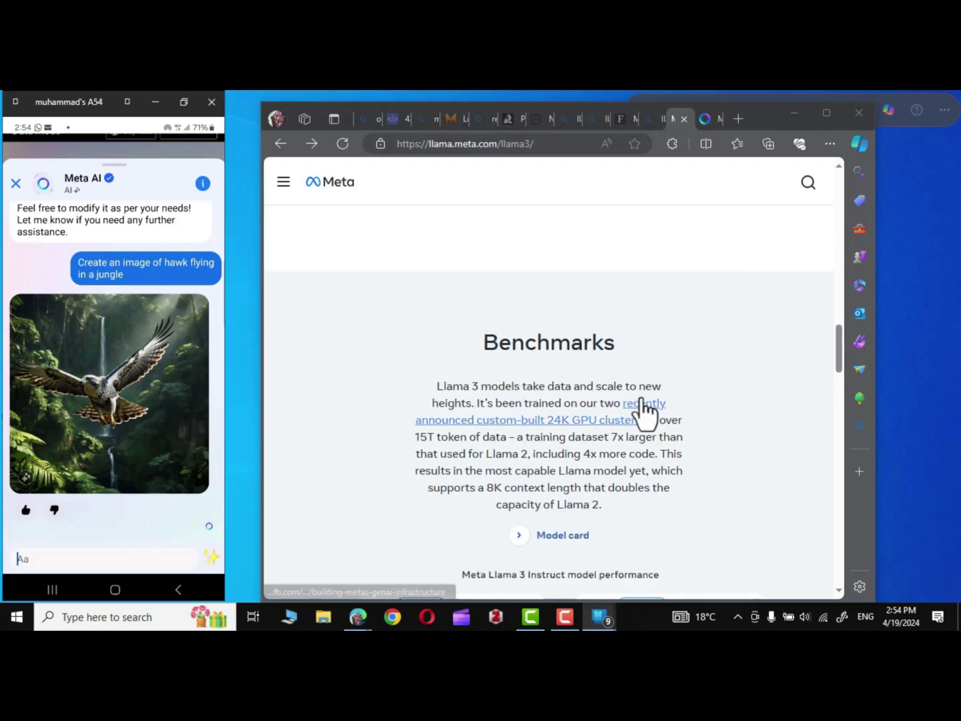
scroll(508, 407, "down", 5)
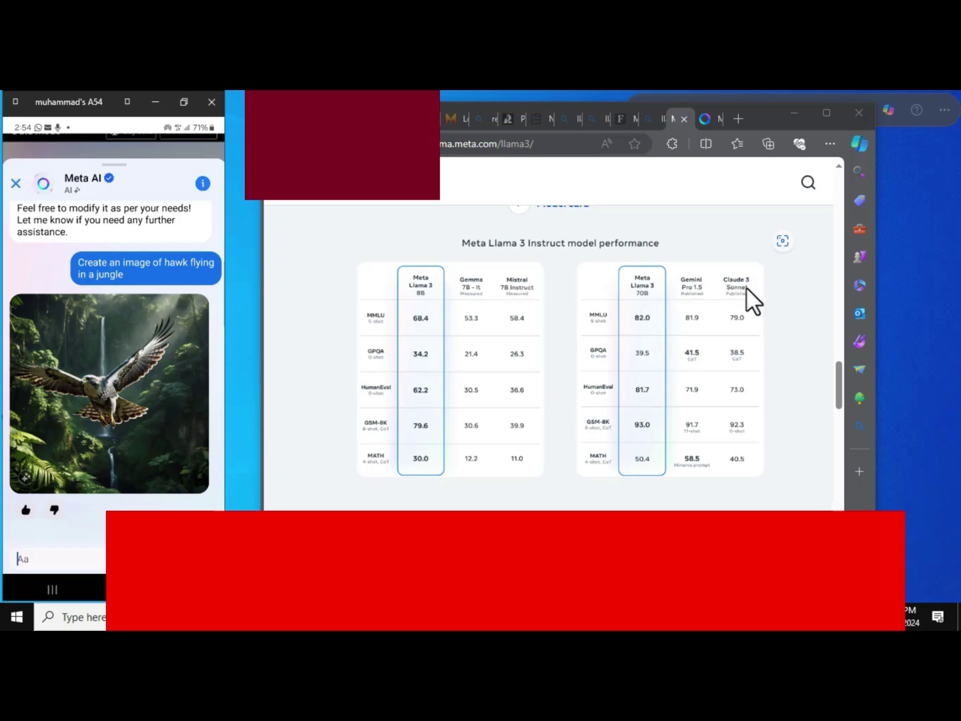
- Switch to the Forbes 'Meta Unveils Llama 3 - 10 Key Facts' tab and read its opening points
key("ctrl+shift+Tab")
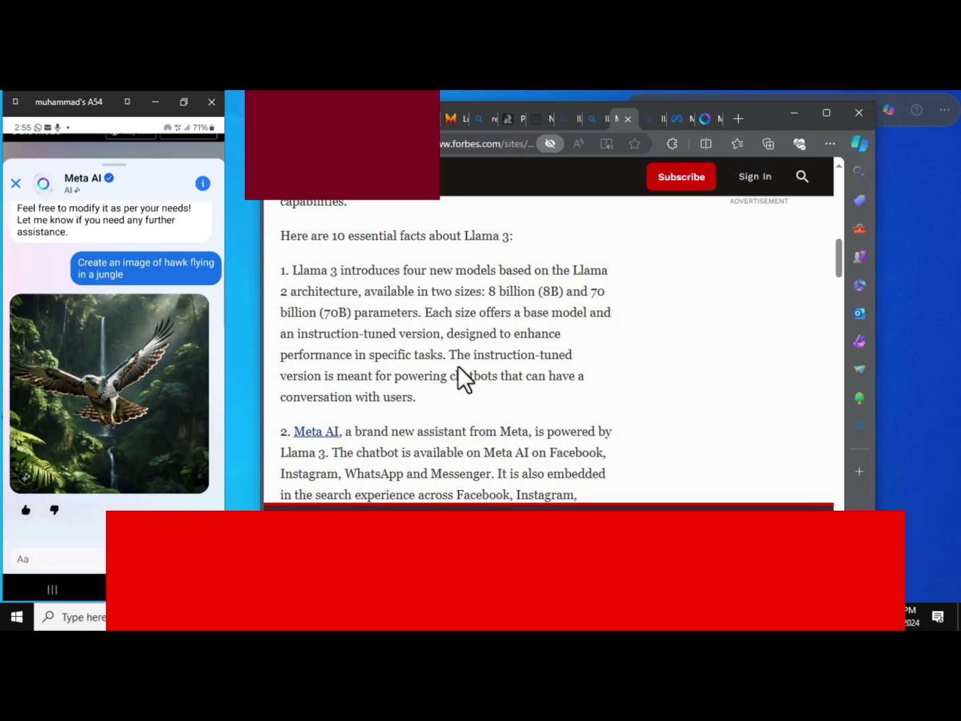
scroll(385, 332, "down", 2)
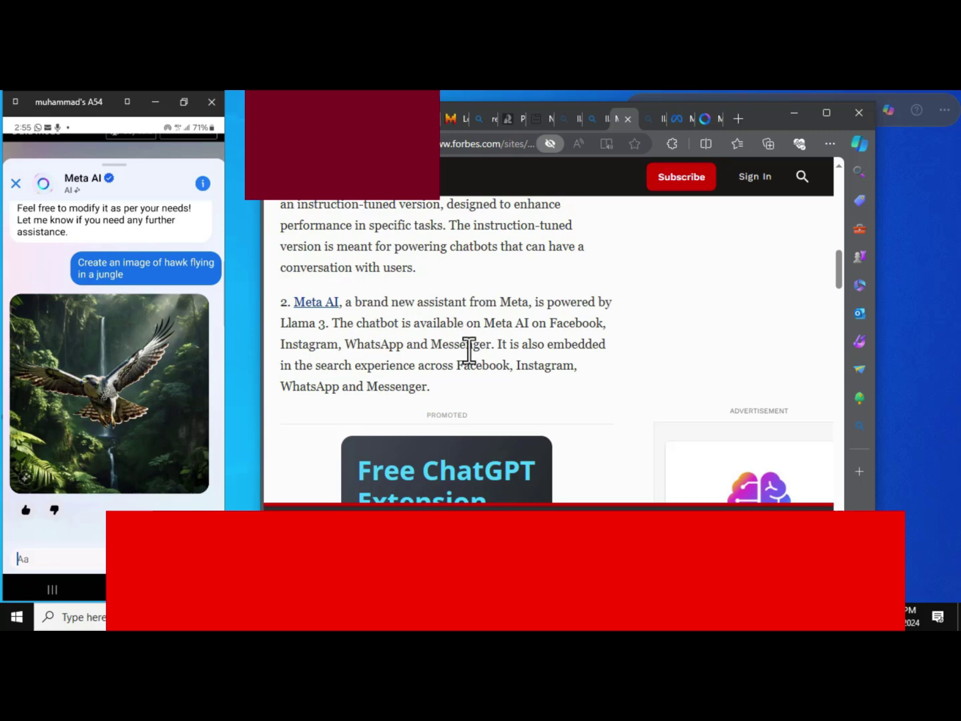
scroll(467, 347, "down", 1)
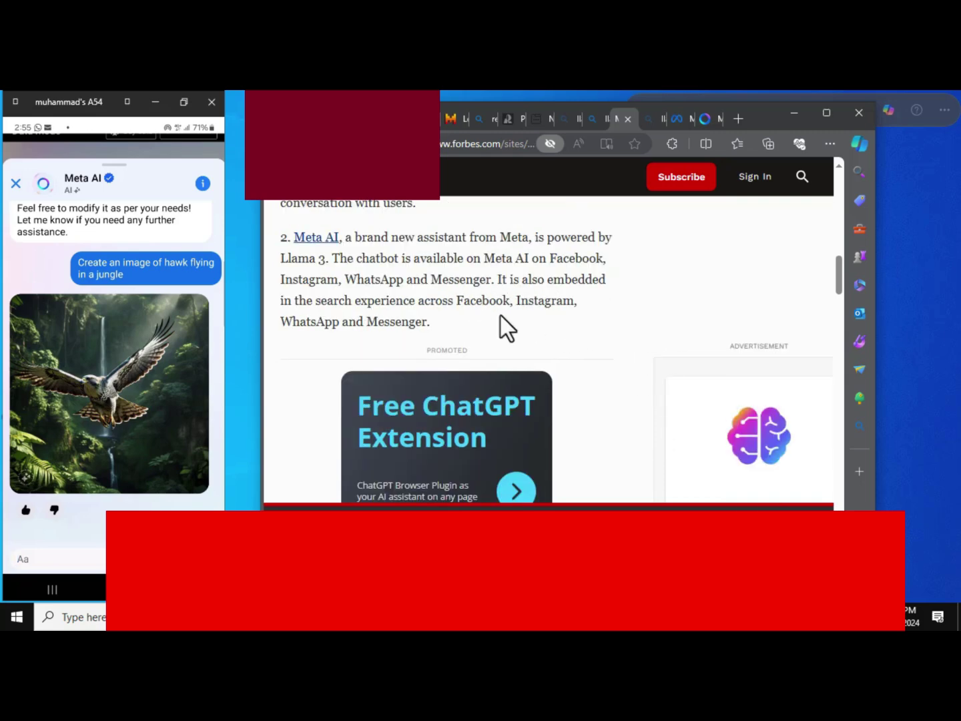
scroll(651, 349, "down", 10)
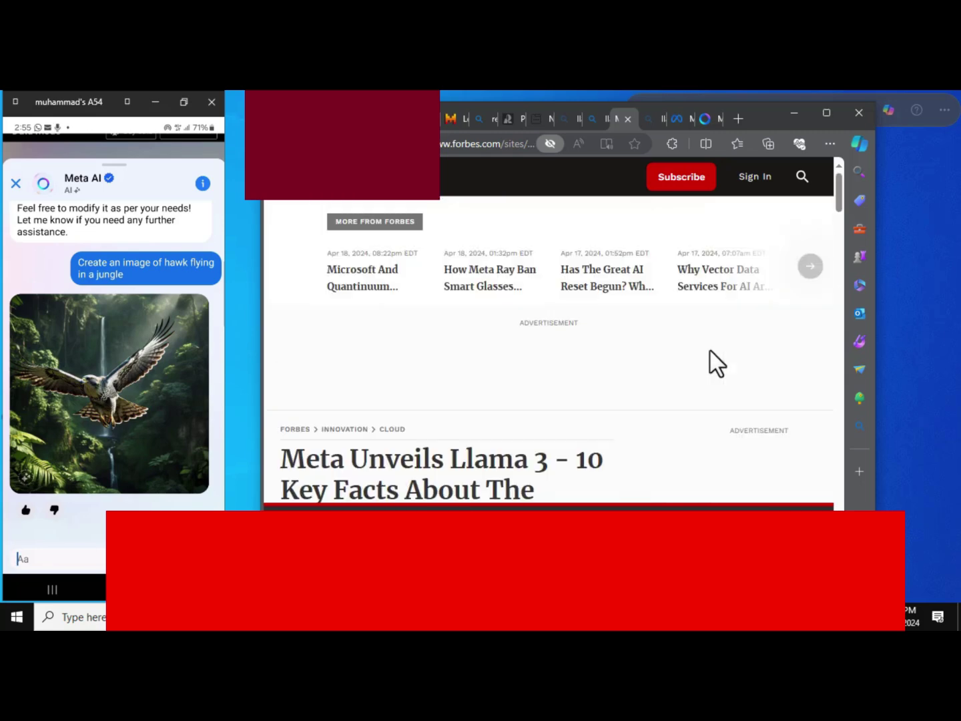